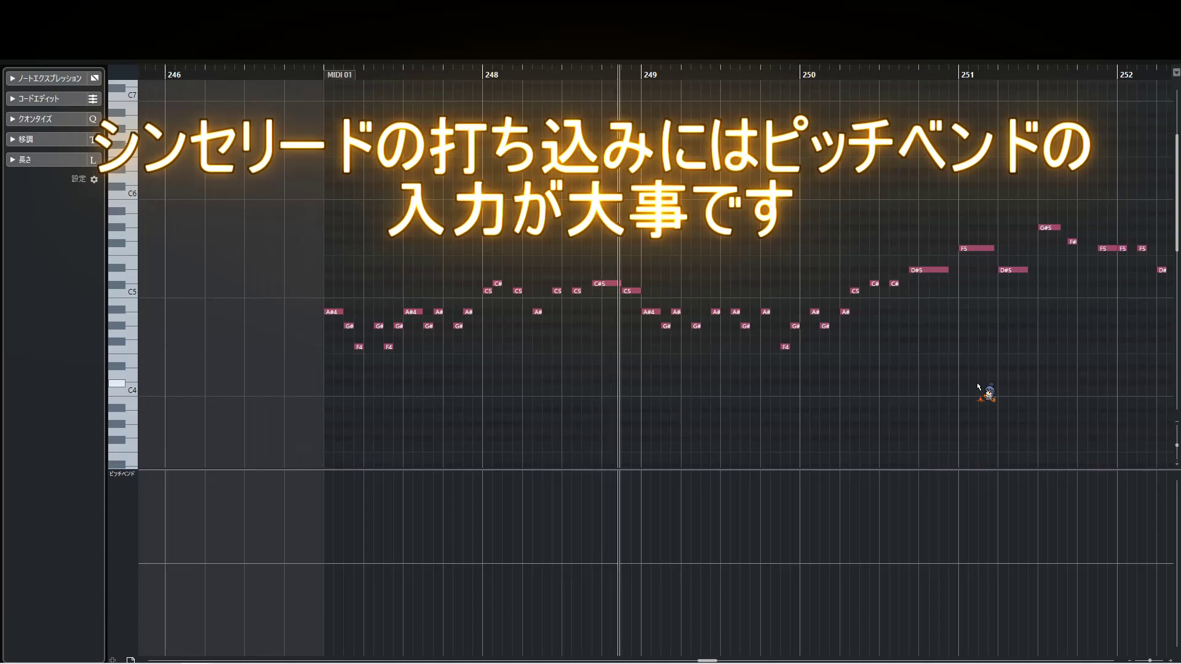
# Step: Zoom out over the unbent lead phrase and return the playhead to the MIDI 01 part start
pyautogui.press('g')
pyautogui.press('g')
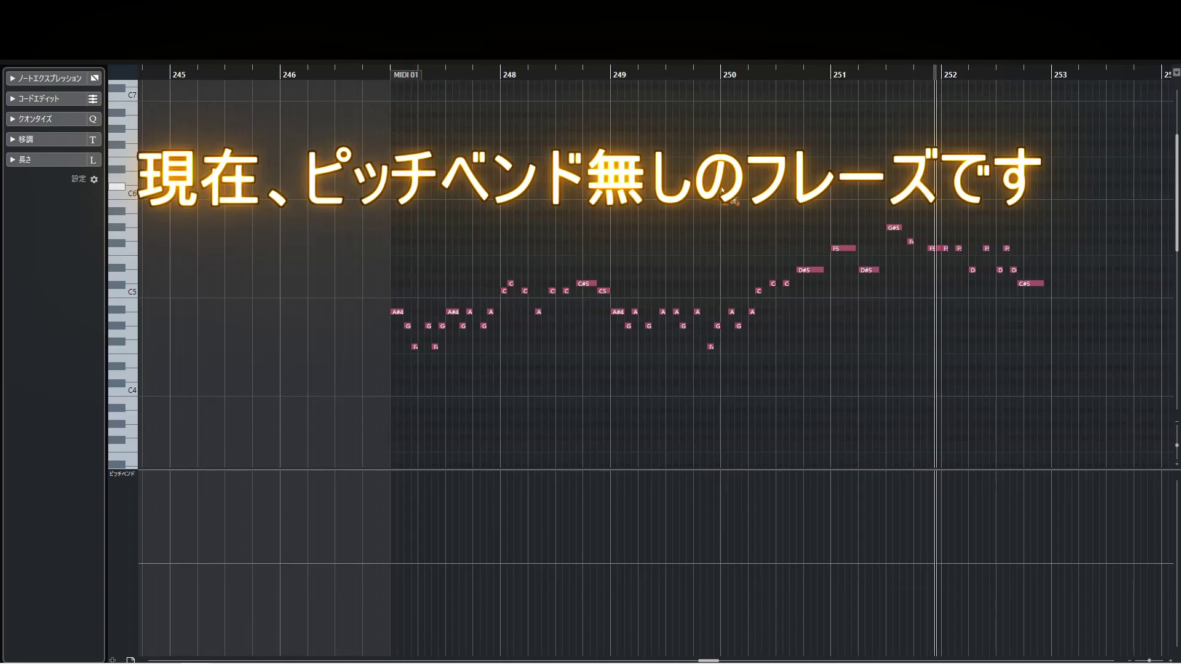
pyautogui.moveTo(731, 200); pyautogui.dragTo(938, 198)
pyautogui.press('g')
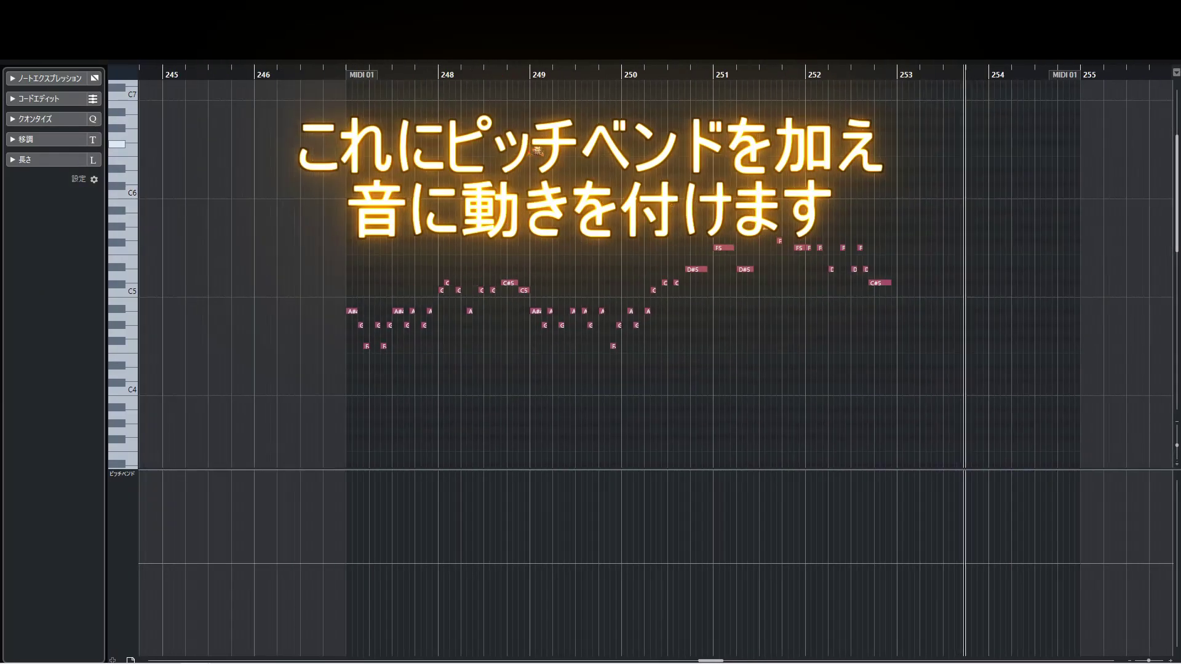
pyautogui.click(344, 75)
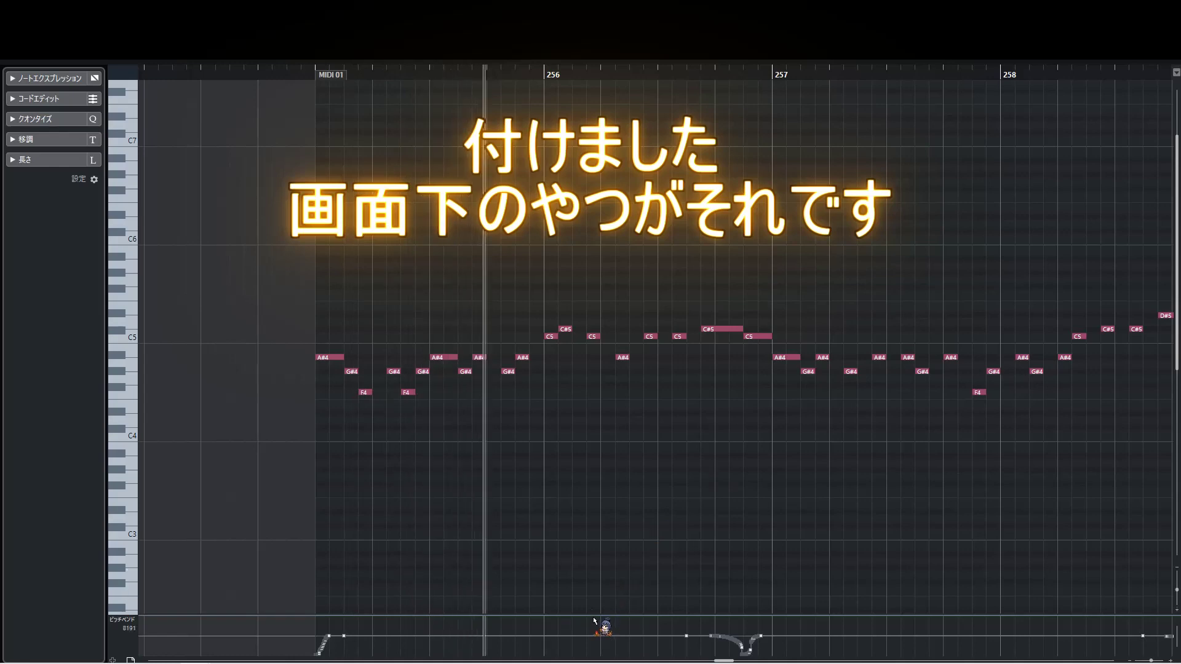
# Step: Enlarge the Pitchbend controller lane to reveal the bend curves around bars 255–257
pyautogui.moveTo(601, 616); pyautogui.dragTo(568, 436)
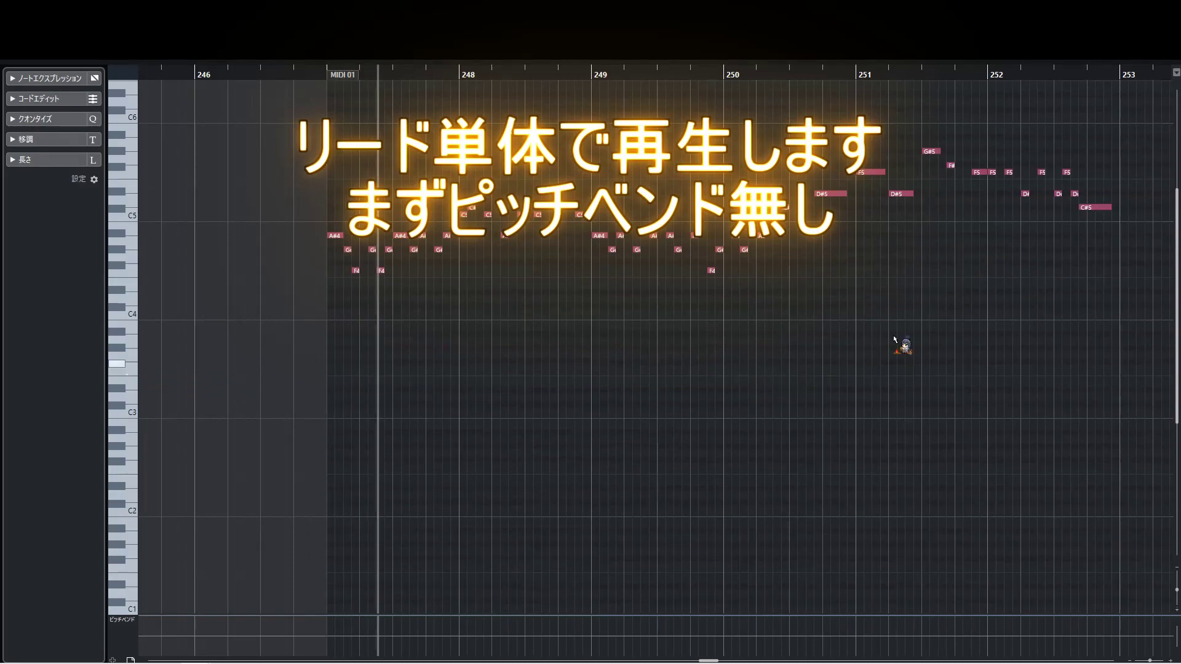
# Step: Zoom in on the second lead part from bar 263 and enlarge its Pitchbend lane to show the steep dips
pyautogui.scroll(2, 936, 387)
pyautogui.hscroll(1, 935, 387)
pyautogui.press('h')
pyautogui.press('h')
pyautogui.press('h')
pyautogui.press('h')
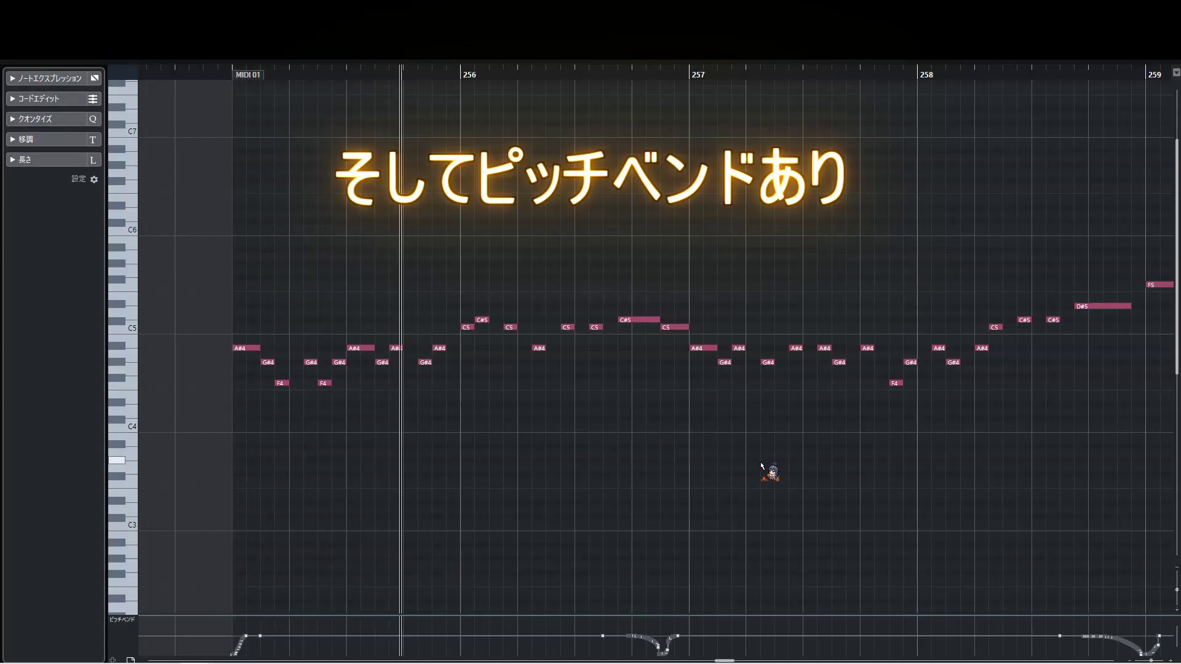
pyautogui.moveTo(767, 470); pyautogui.dragTo(666, 409)
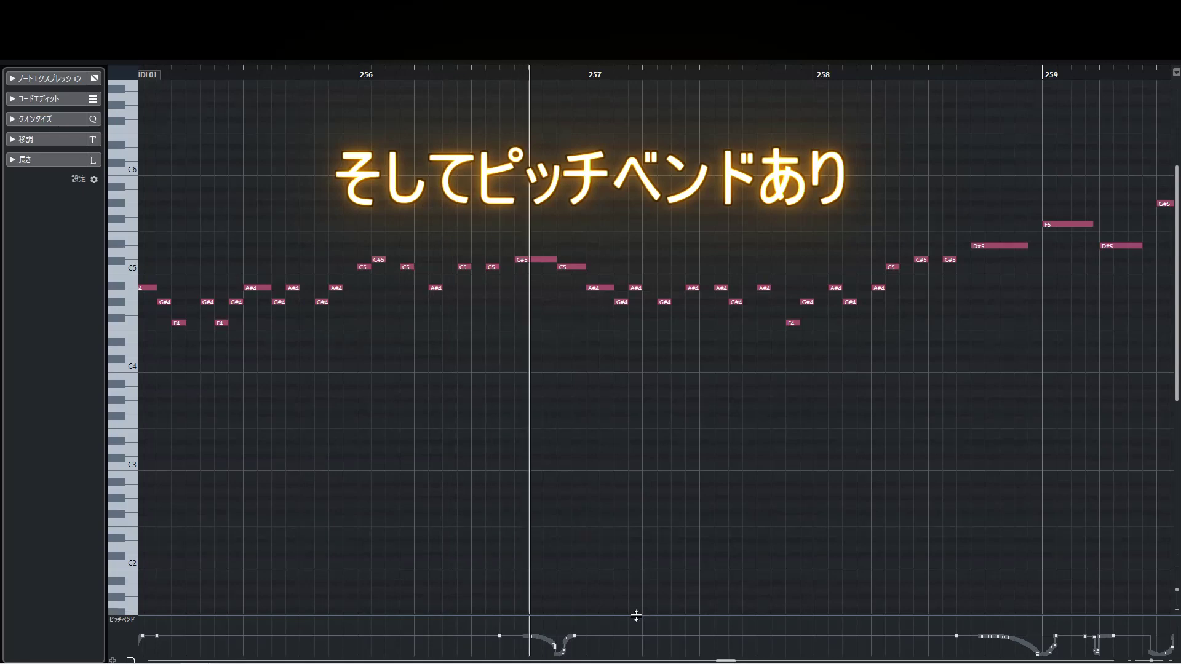
pyautogui.moveTo(635, 615); pyautogui.dragTo(636, 532)
pyautogui.scroll(6, 802, 481)
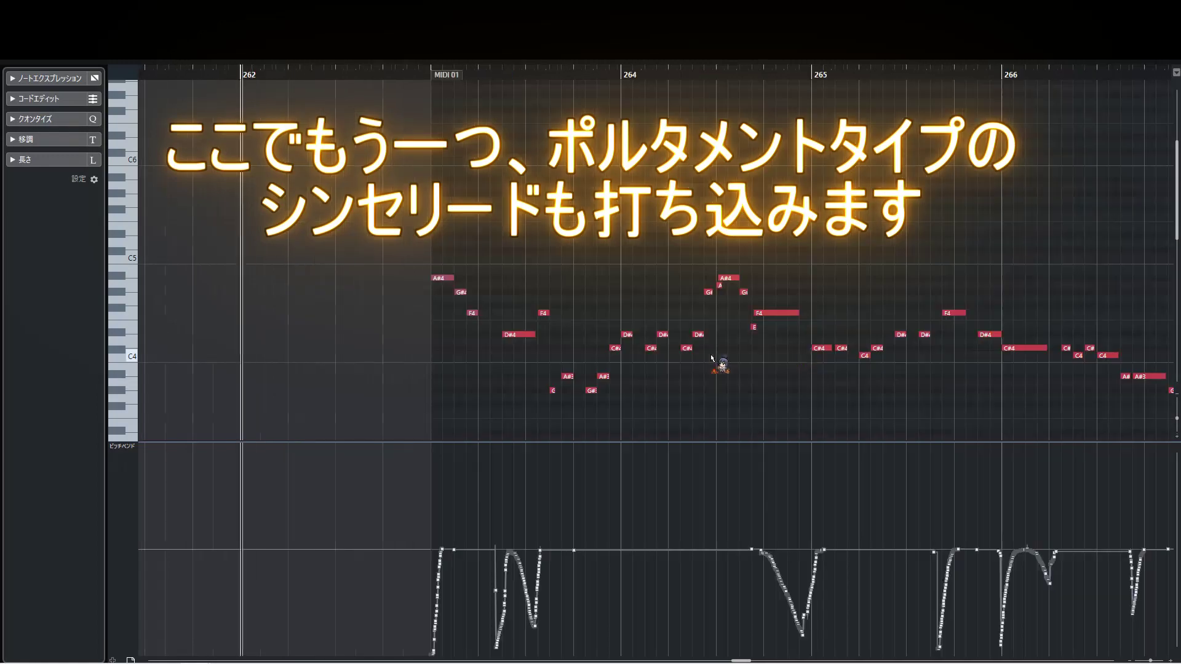
# Step: Bring bars 263–266 into view and zoom in on the overlapping notes, such as A#4 over A4
pyautogui.scroll(2, 565, 379)
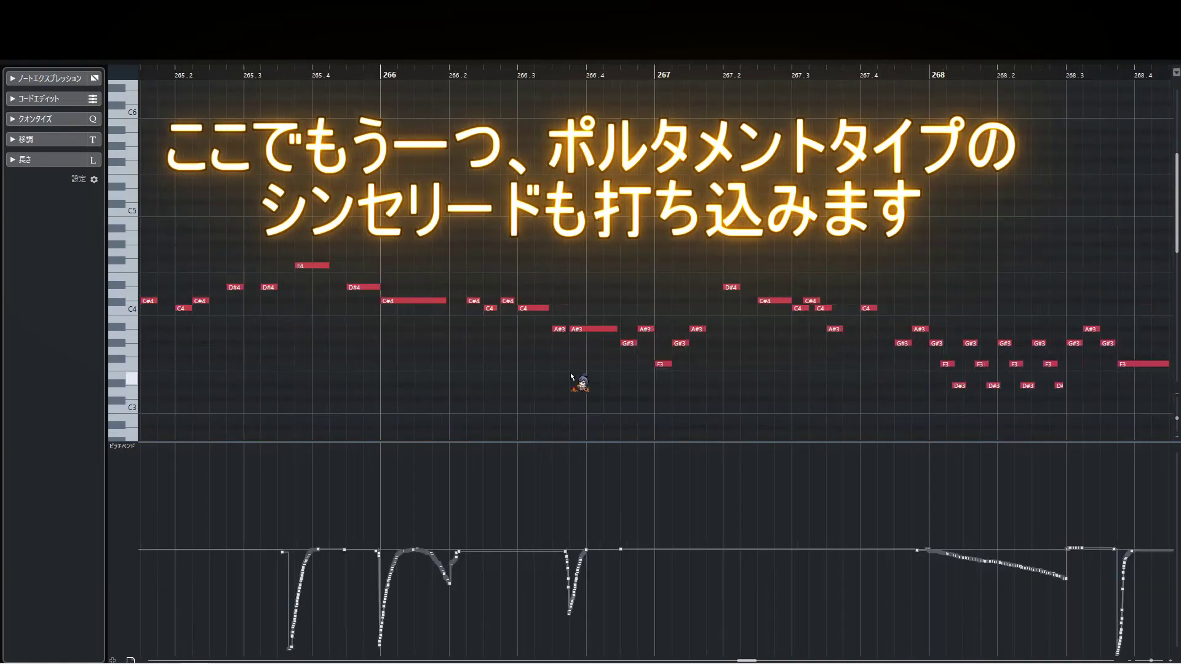
pyautogui.moveTo(572, 372); pyautogui.dragTo(989, 294)
pyautogui.moveTo(912, 302); pyautogui.dragTo(1011, 298)
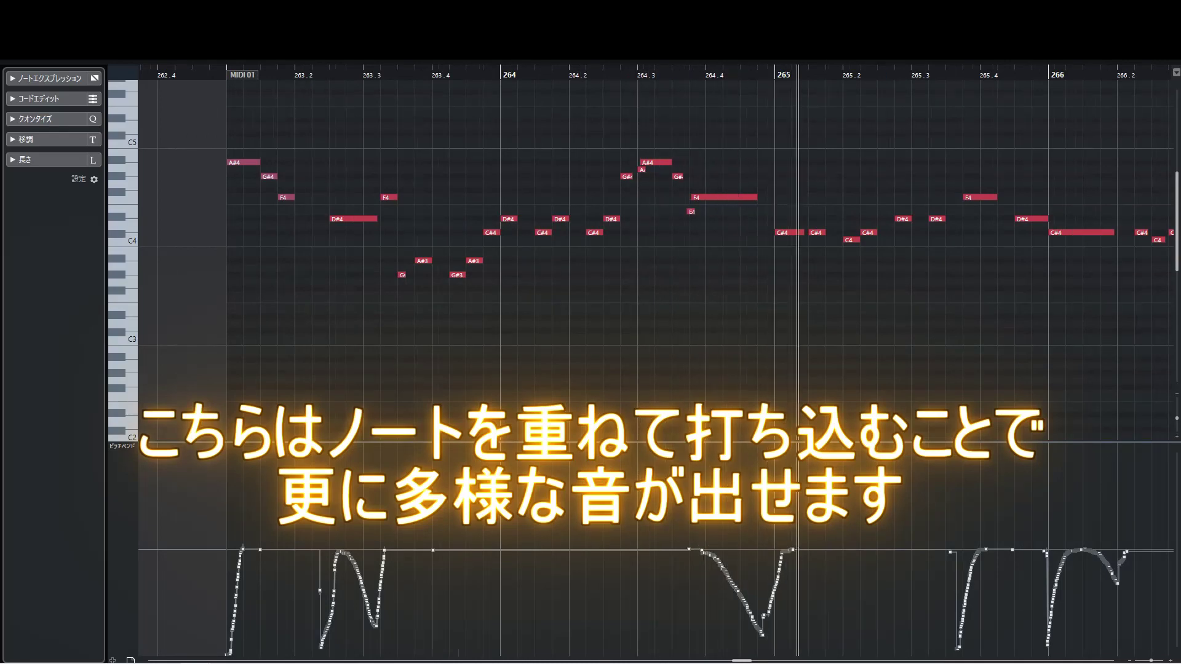
pyautogui.press('h')
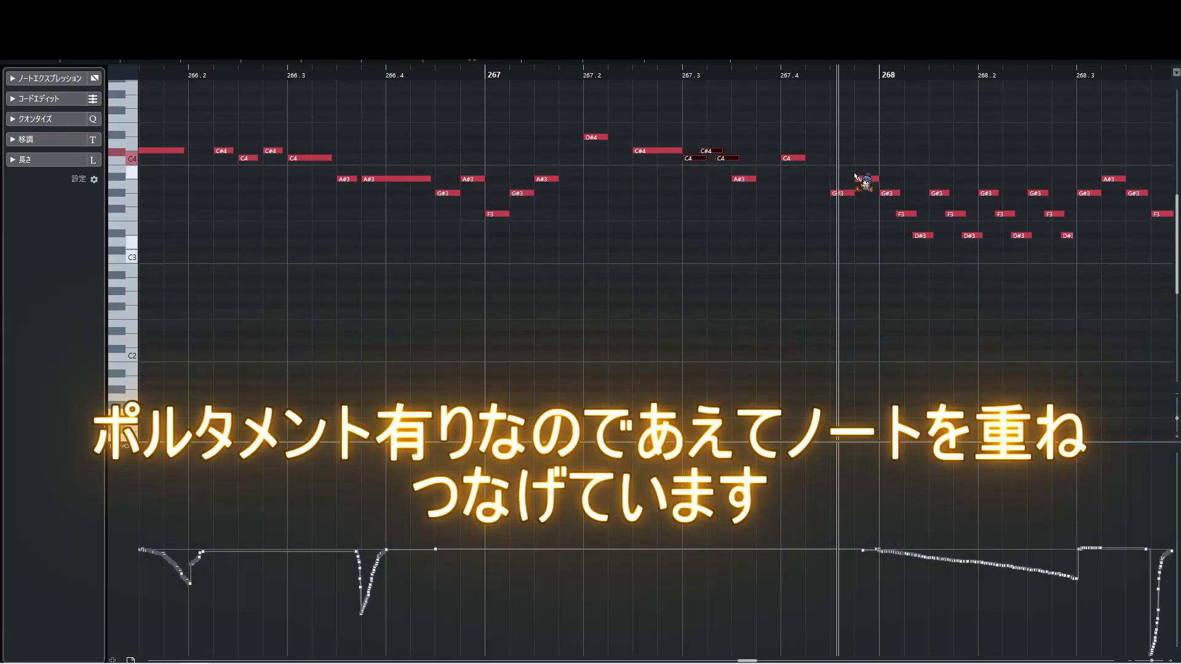
# Step: Shorten the overlapping C#4 and C4 notes in bar 267
pyautogui.press('KP_0')
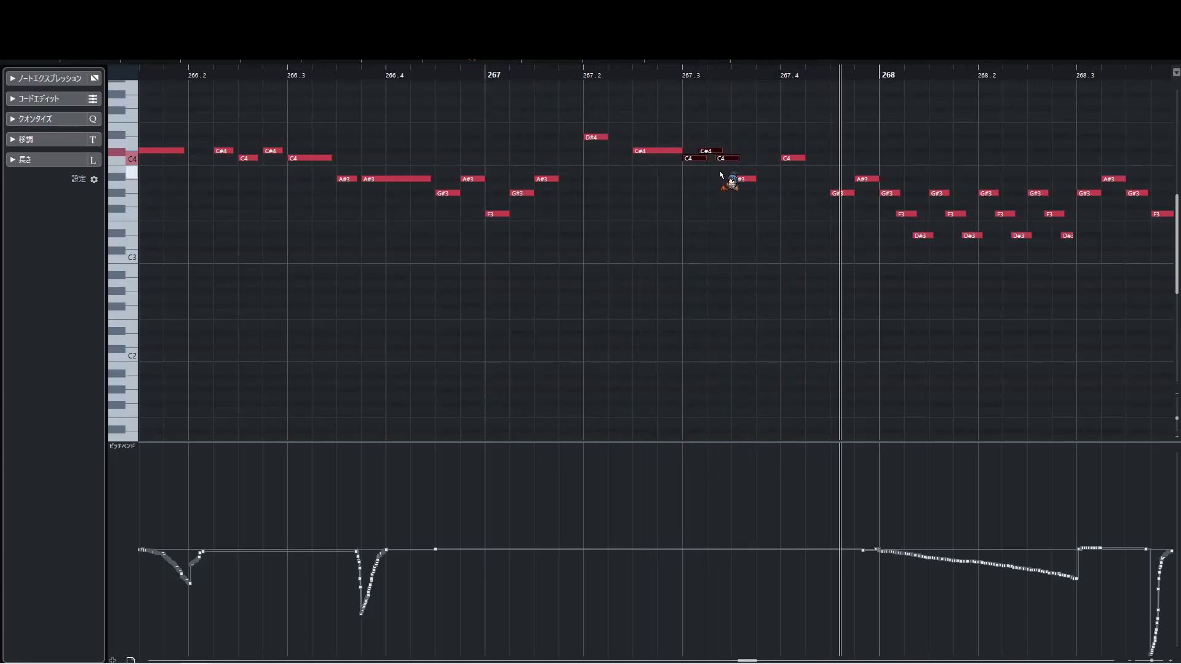
pyautogui.press('space')
pyautogui.moveTo(717, 151); pyautogui.dragTo(709, 154)
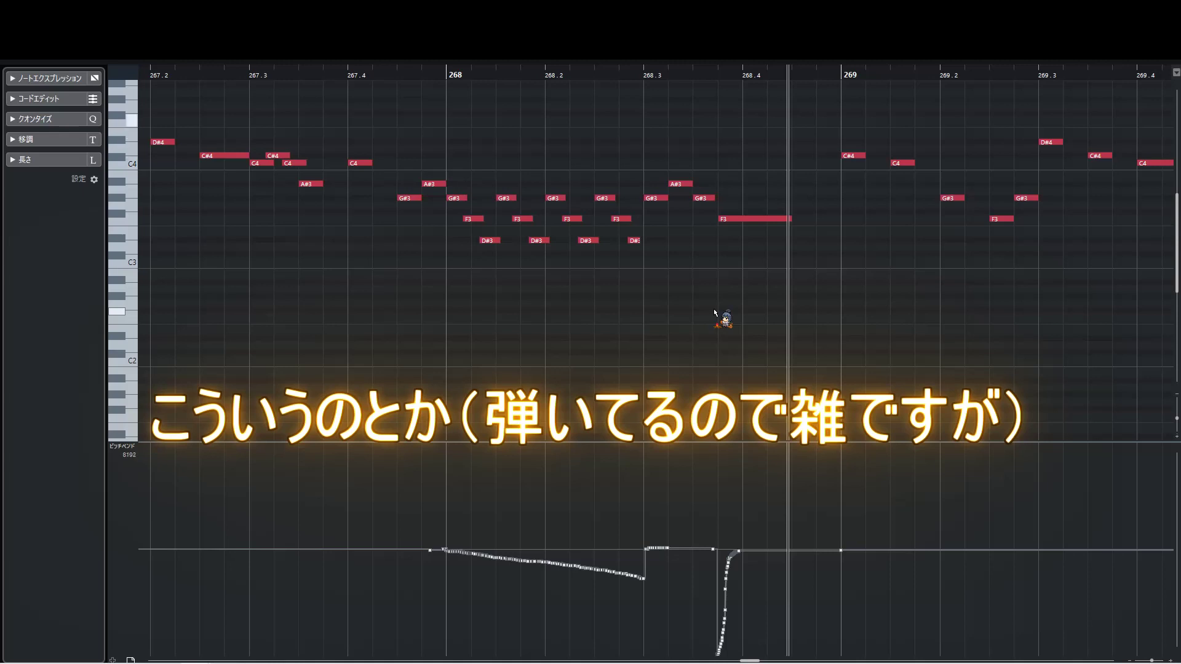
# Step: Play the passage from bar 268 to hear the G#3–F3–D#3 run
pyautogui.press('KP_0')
pyautogui.press('space')
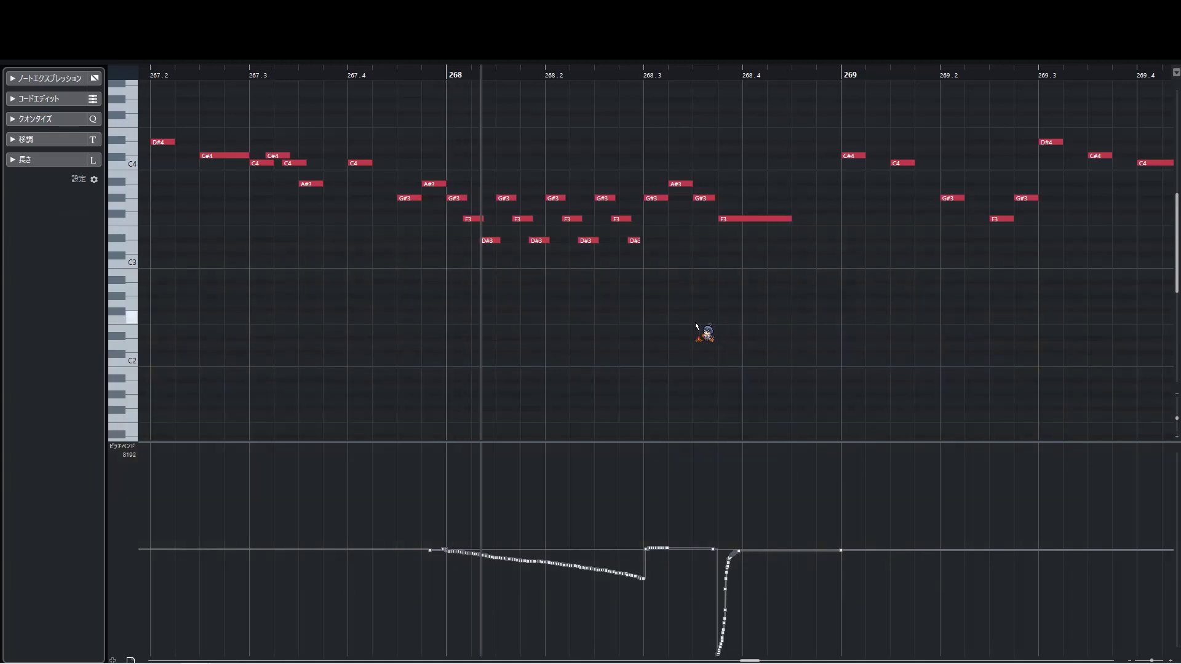
pyautogui.press('space')
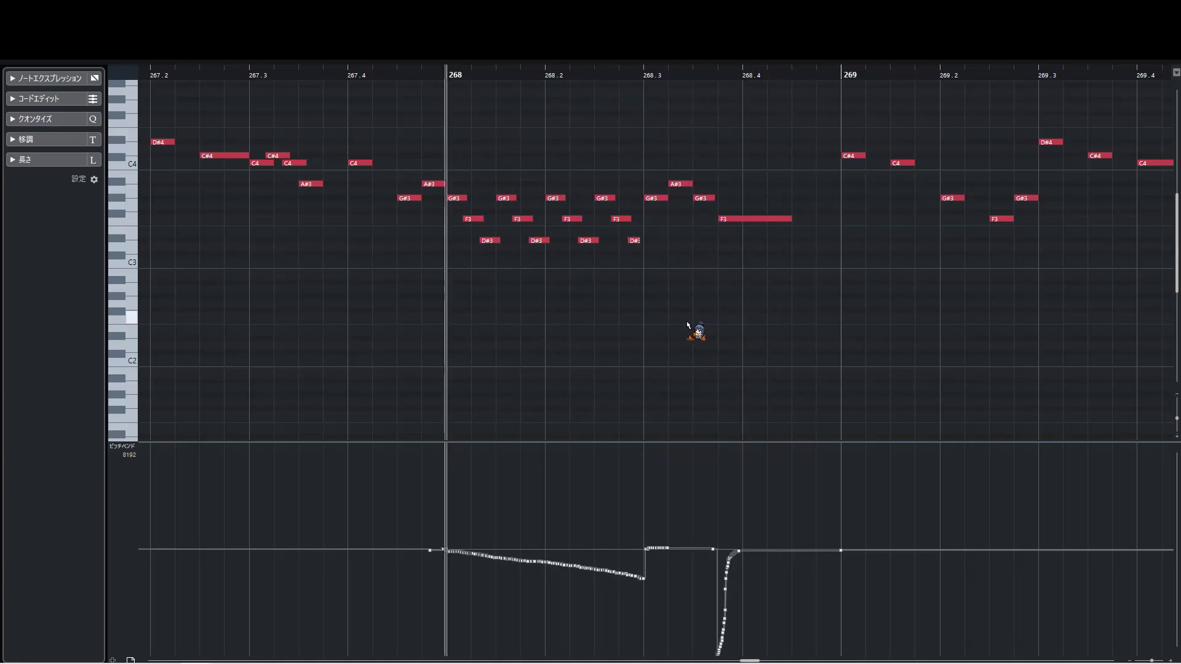
# Step: Redraw the pitch-bend dip after bar 268 deeper with the Draw tool and audition it
pyautogui.click(465, 518)
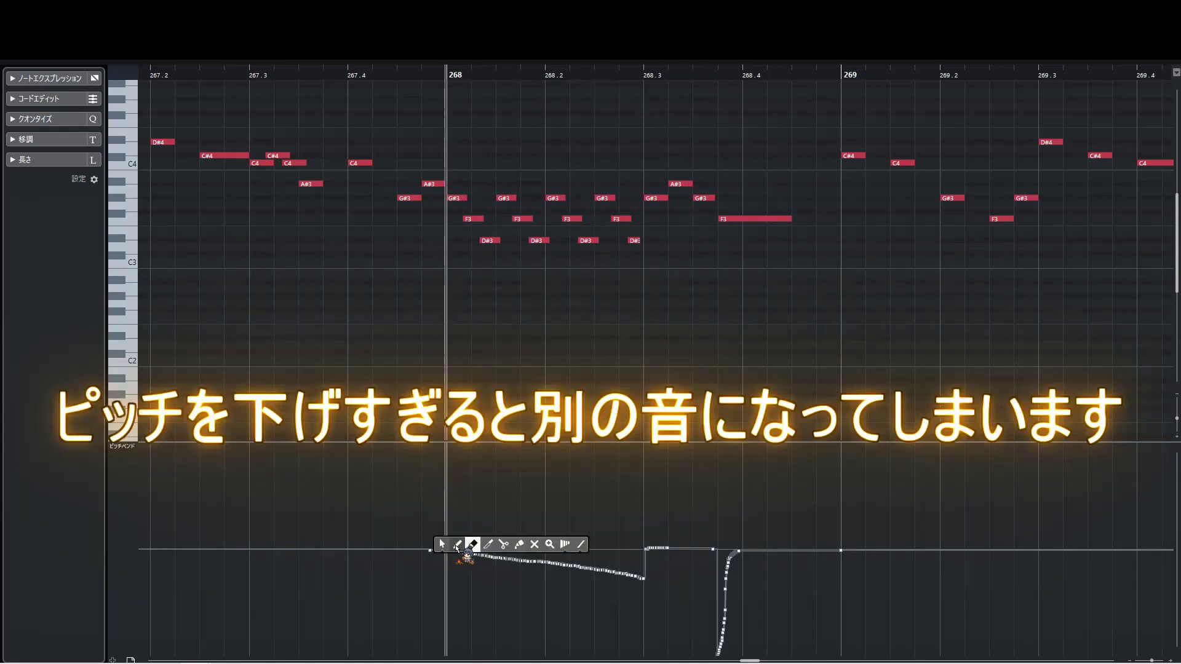
pyautogui.moveTo(468, 551); pyautogui.dragTo(644, 604)
pyautogui.press('space')
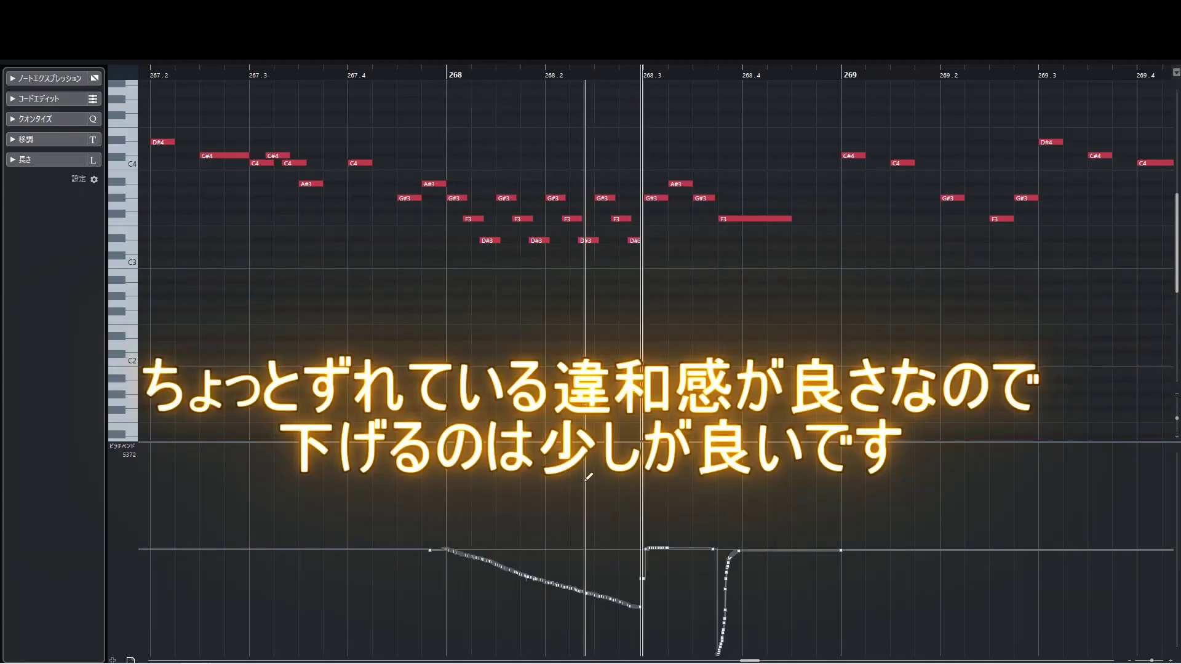
pyautogui.press('space')
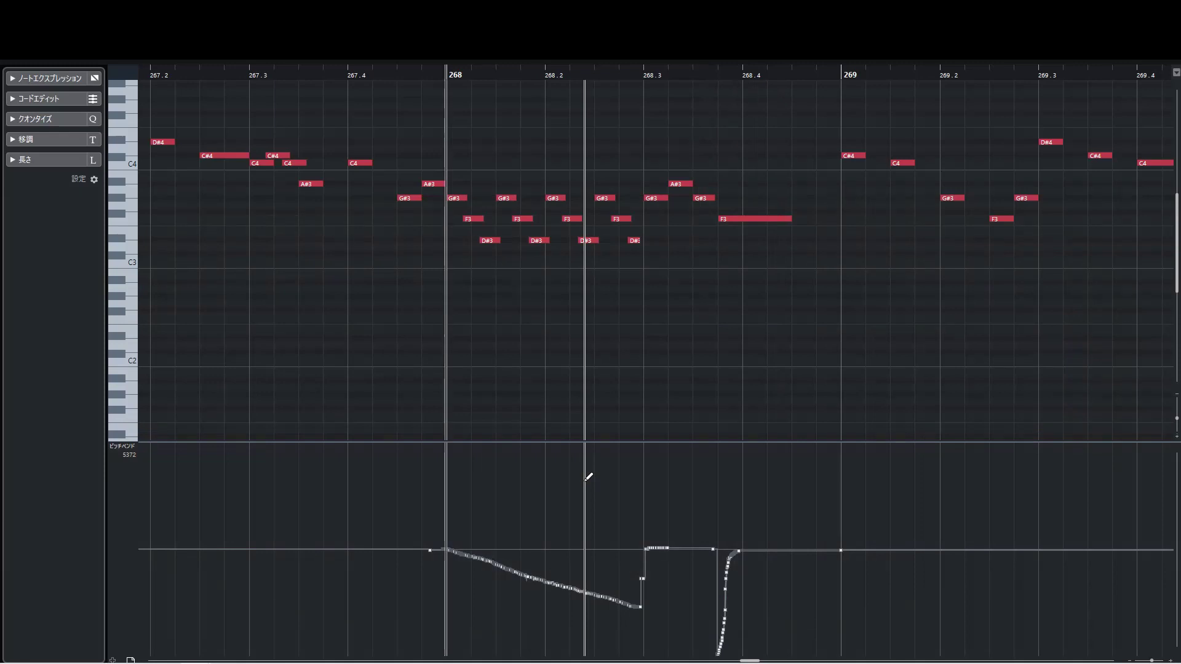
pyautogui.press('space')
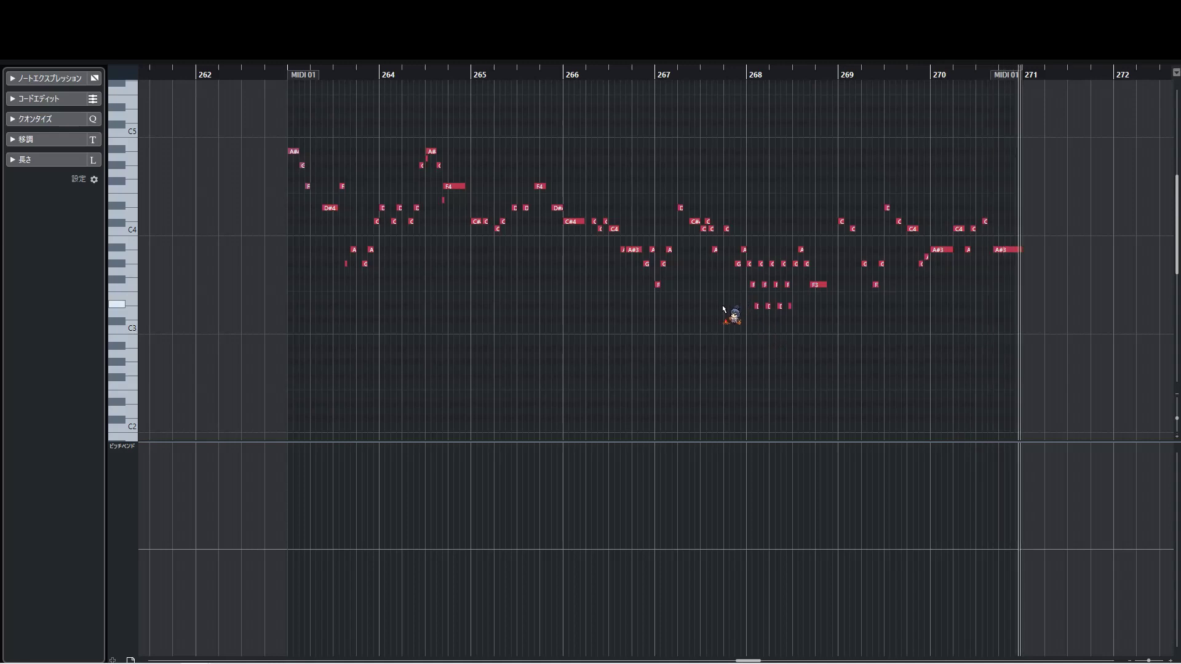
# Step: Play the portamento lead from its start, then close the Key Editor
pyautogui.click(244, 75)
pyautogui.press('space')
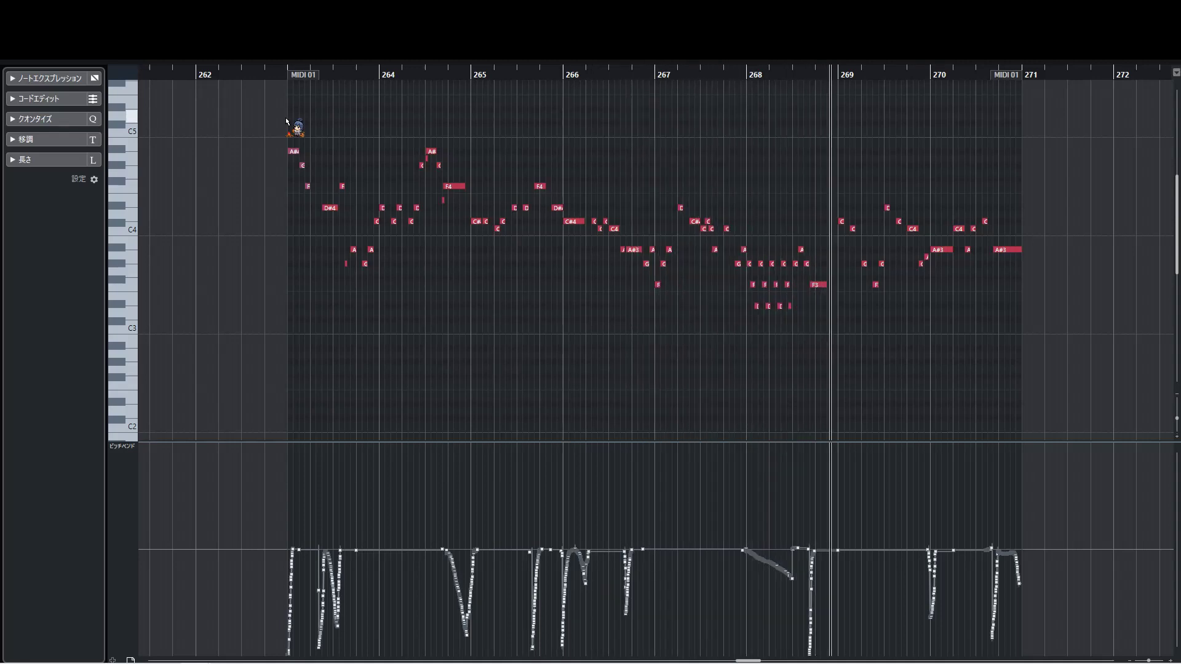
pyautogui.press('Return')
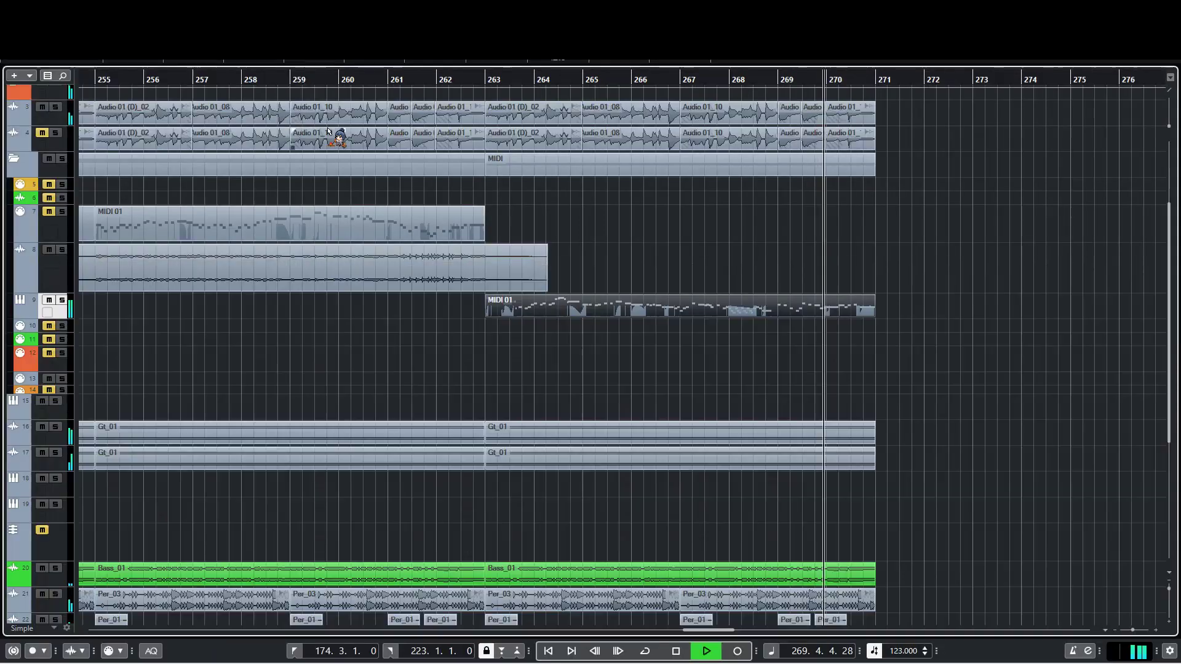
# Step: Start arrangement playback from around bar 259
pyautogui.click(482, 79)
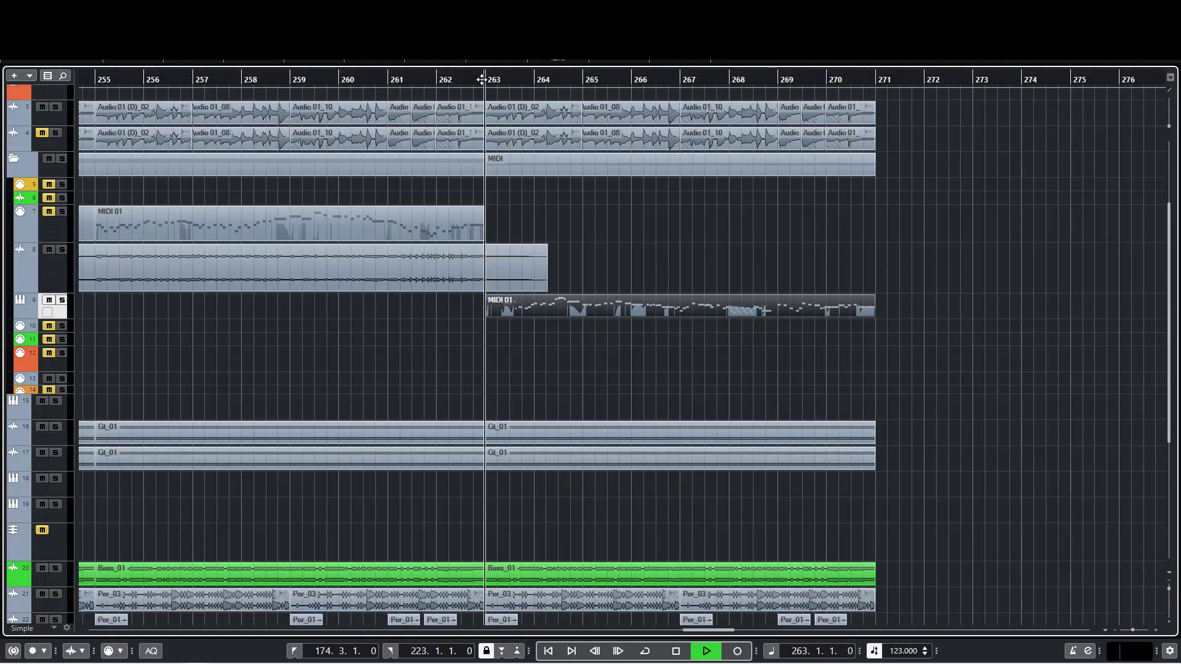
pyautogui.press('space')
pyautogui.click(289, 80)
pyautogui.press('space')
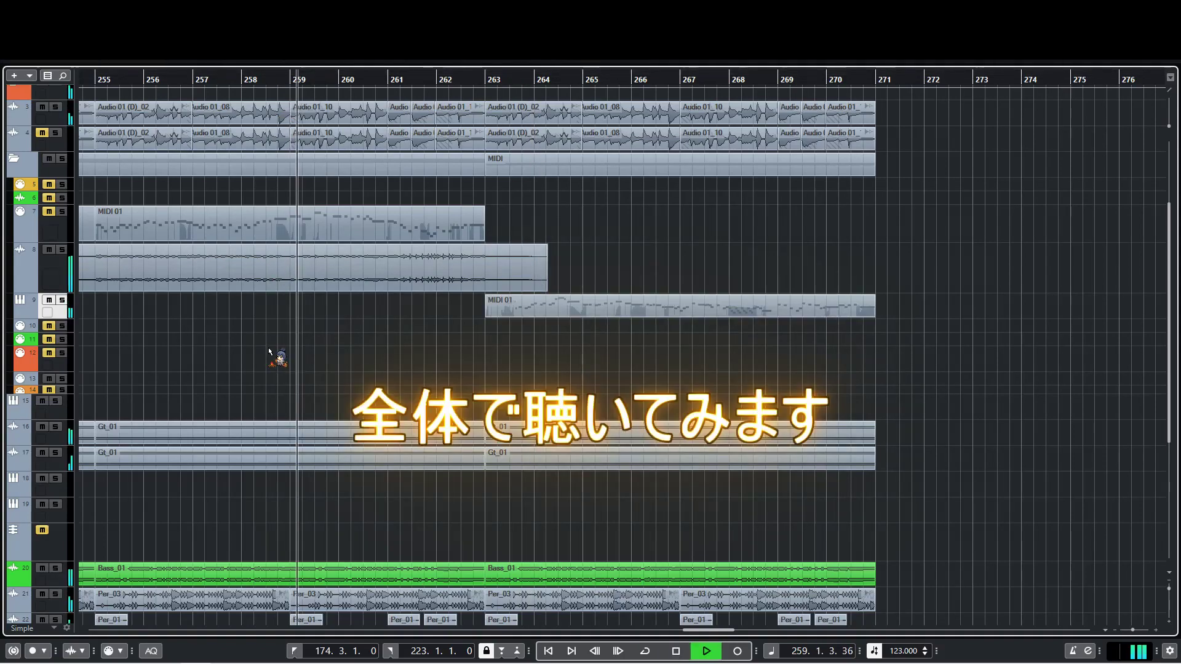
# Step: Zoom out the Project window to show the arrangement from bar 249 onward during playback
pyautogui.press('g')
pyautogui.press('g')
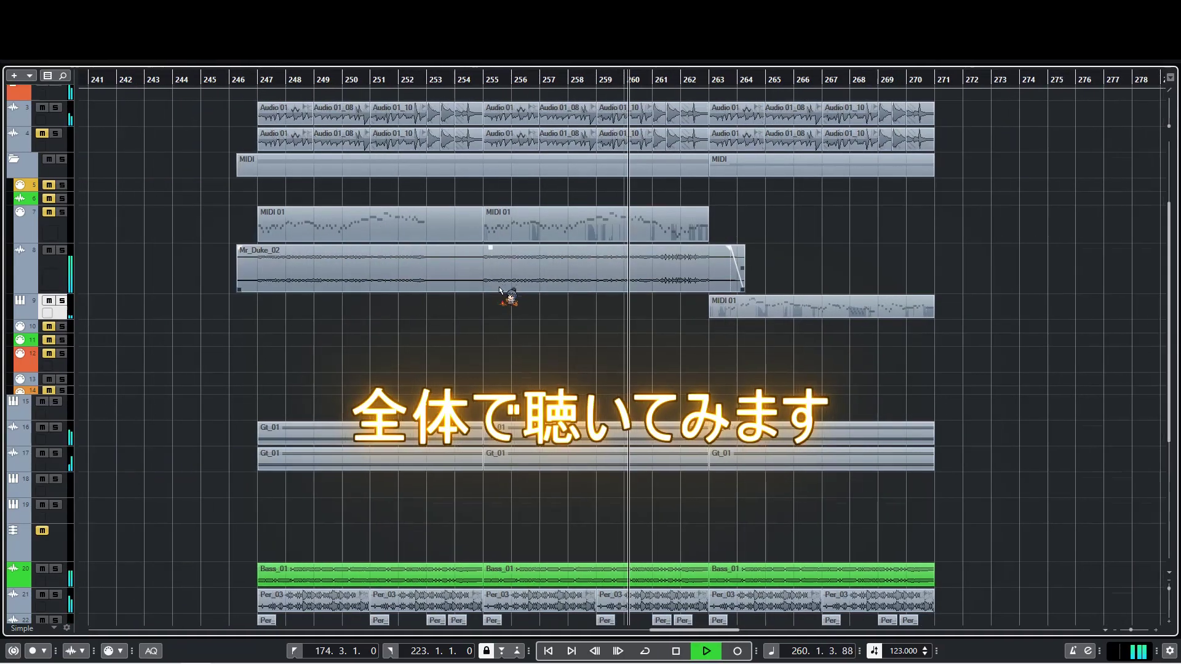
pyautogui.moveTo(515, 277); pyautogui.dragTo(414, 287)
pyautogui.moveTo(597, 249); pyautogui.dragTo(464, 254)
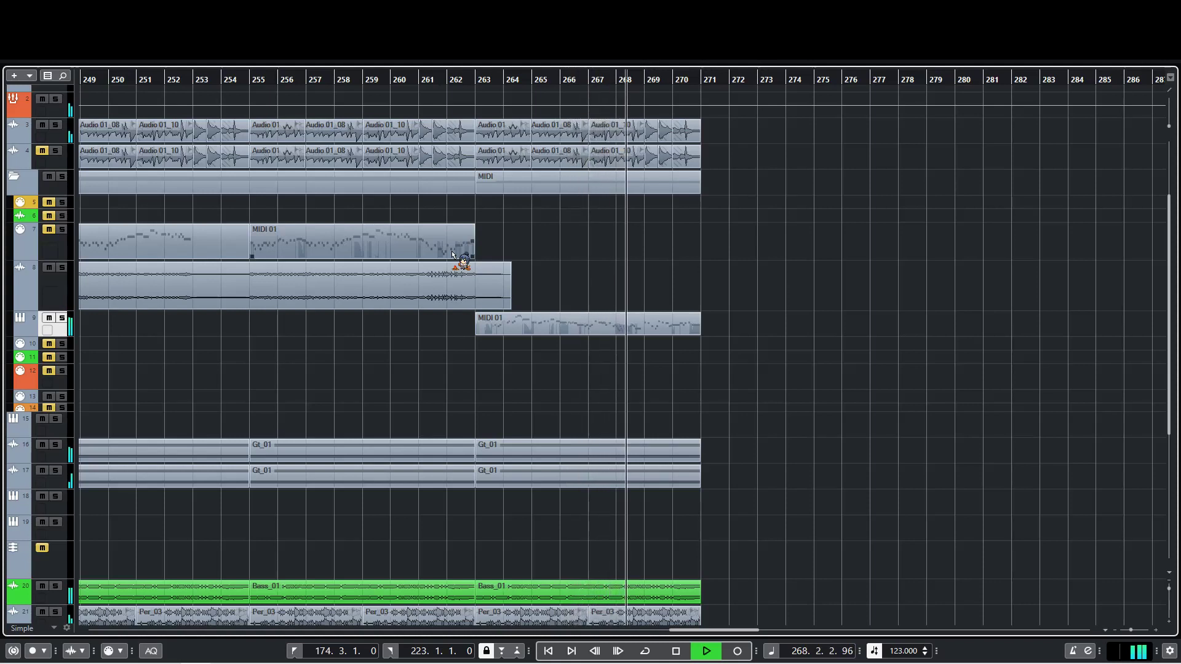
pyautogui.scroll(-4, 443, 272)
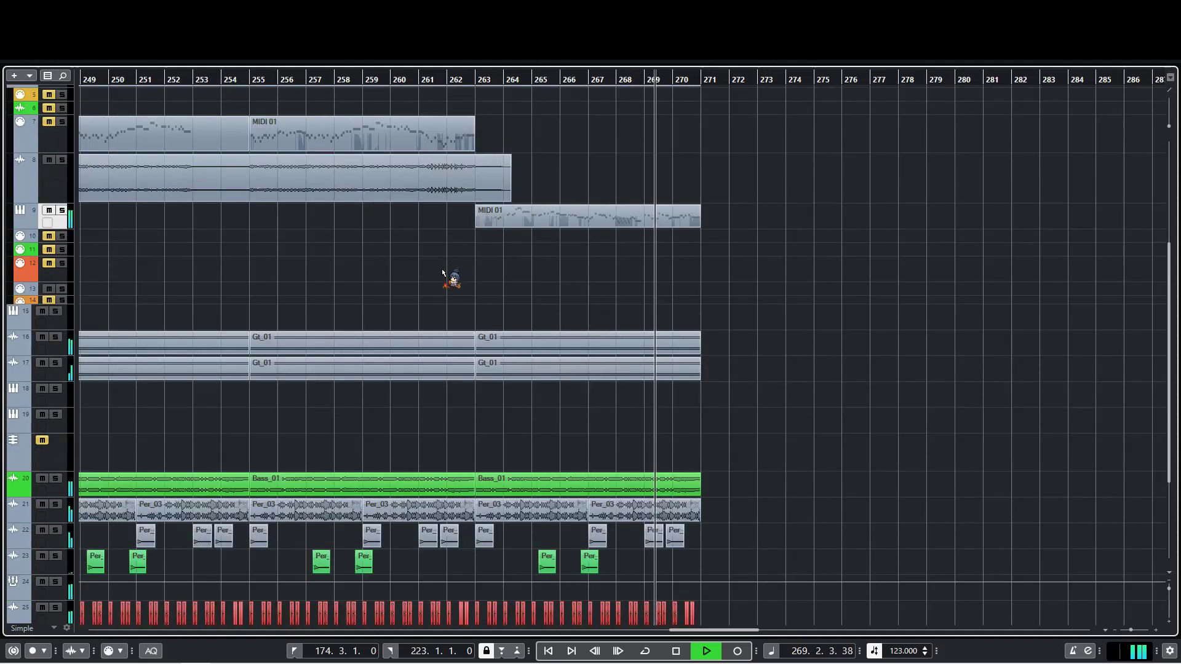